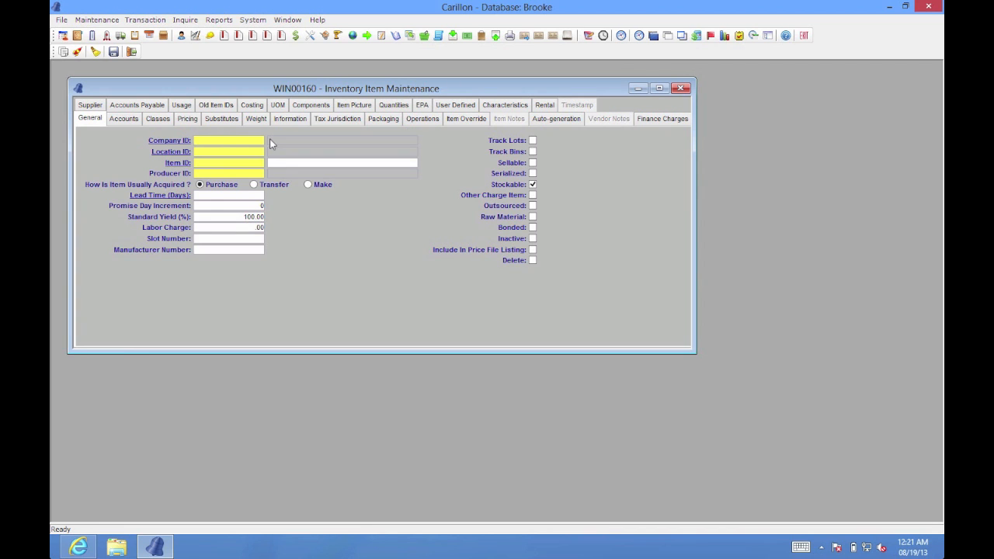
# Step: Assign the inventory item to company 10000 (B's Bike's) and location 10001 (CoMo)
pyautogui.doubleClick(219, 141)
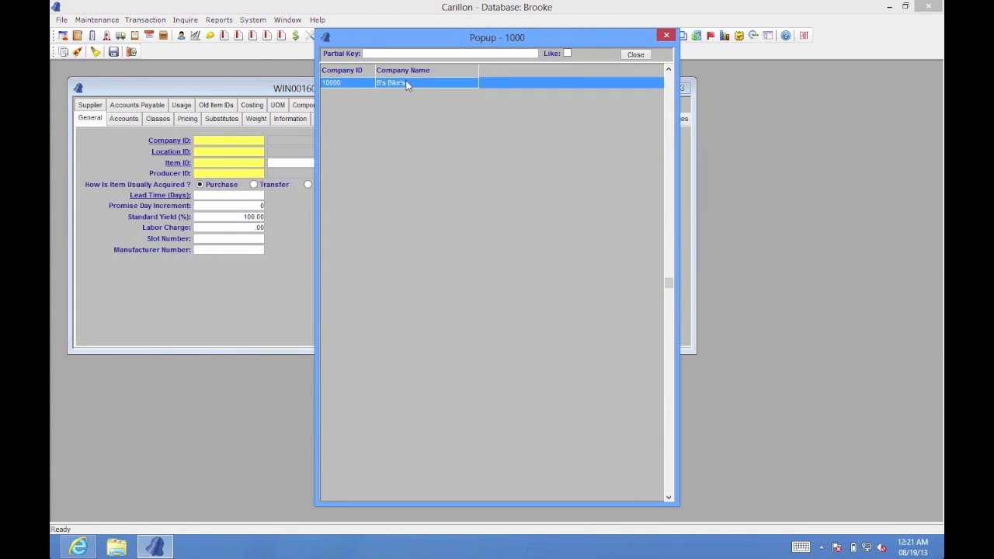
pyautogui.doubleClick(406, 83)
pyautogui.doubleClick(257, 157)
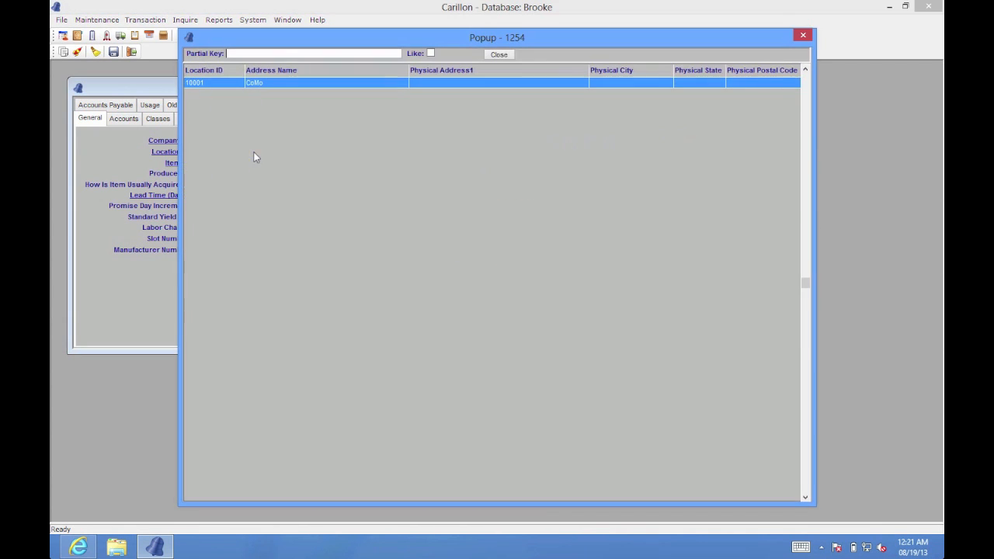
pyautogui.doubleClick(319, 83)
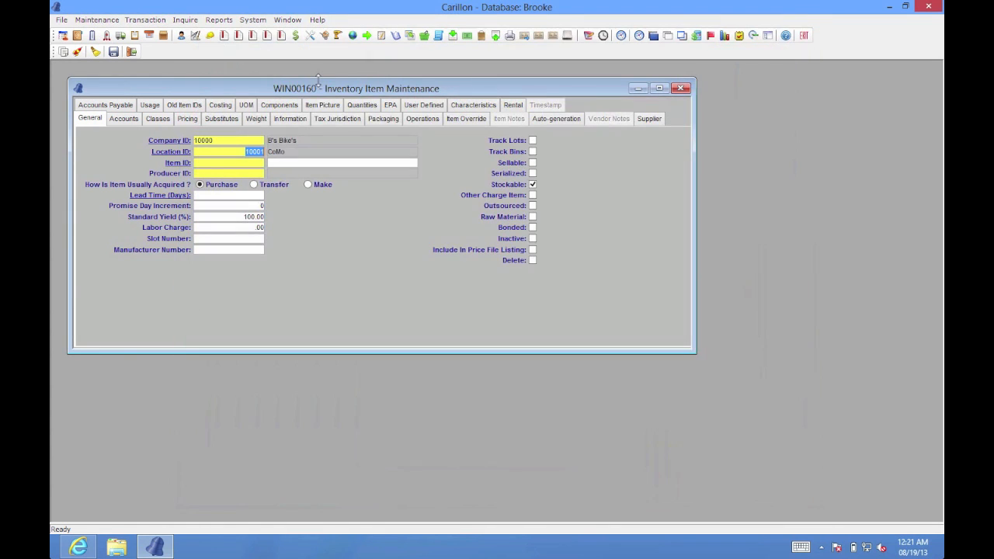
# Step: Enter BELL as the item ID with the description bell, and look up the producer list without choosing a producer
pyautogui.click(229, 165)
pyautogui.write('BELL')
pyautogui.press('Tab')
pyautogui.write('b')
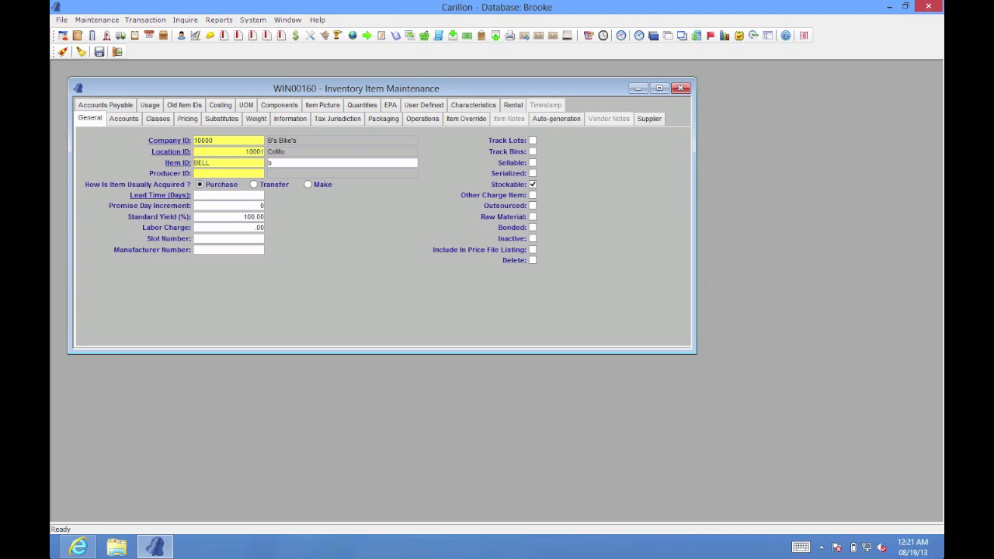
pyautogui.write('ell')
pyautogui.doubleClick(232, 174)
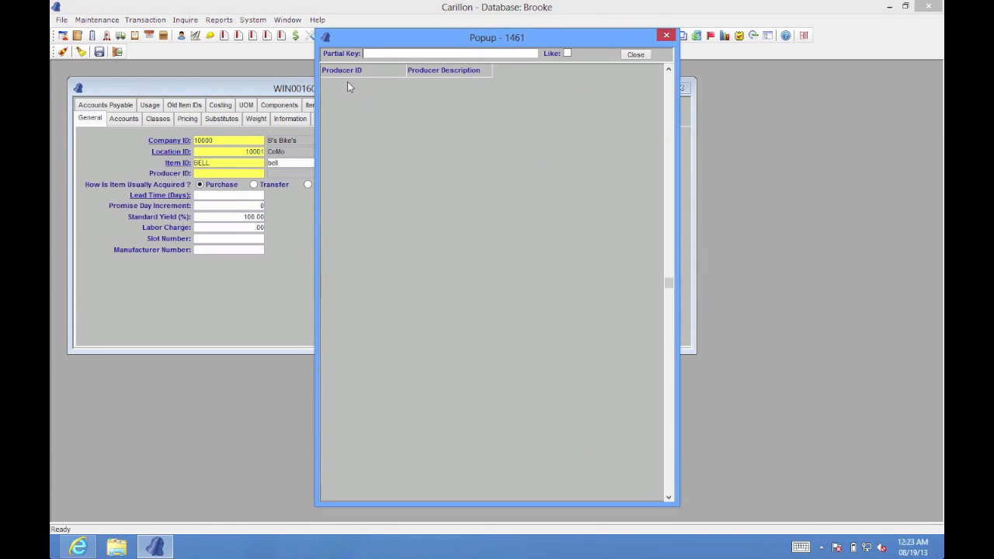
pyautogui.click(636, 54)
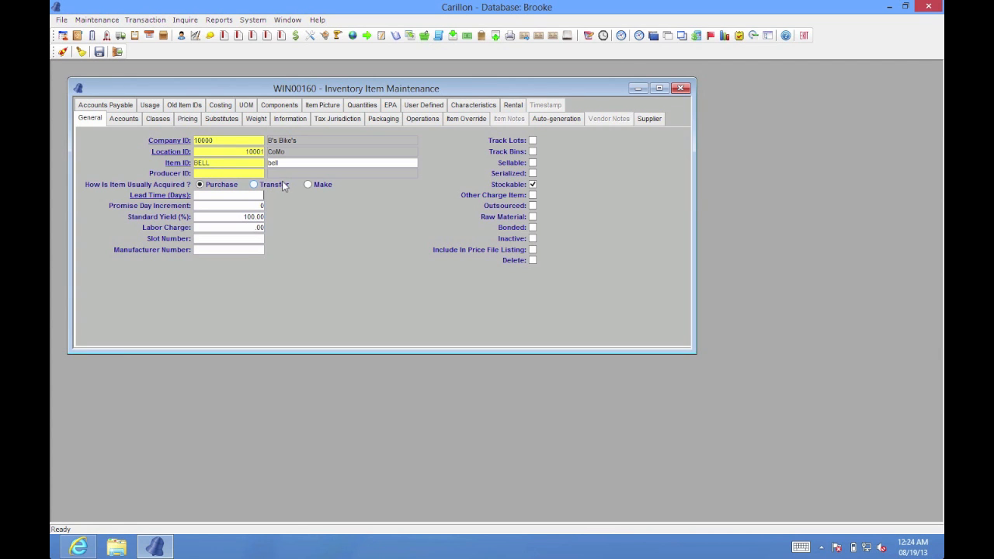
# Step: Set the bell item's lead time to 4 days and enter its promise day increment
pyautogui.click(246, 194)
pyautogui.write('4')
pyautogui.click(249, 206)
pyautogui.write('6')
pyautogui.write('3')
# Step: Toggle the Sellable, Other Charge Item, Outsourced and Delete options for the bell item
pyautogui.click(532, 163)
pyautogui.click(533, 195)
pyautogui.click(532, 206)
pyautogui.click(533, 260)
# Step: Review the item's asset, revenue and COS accounts and its commission and item class settings
pyautogui.click(125, 119)
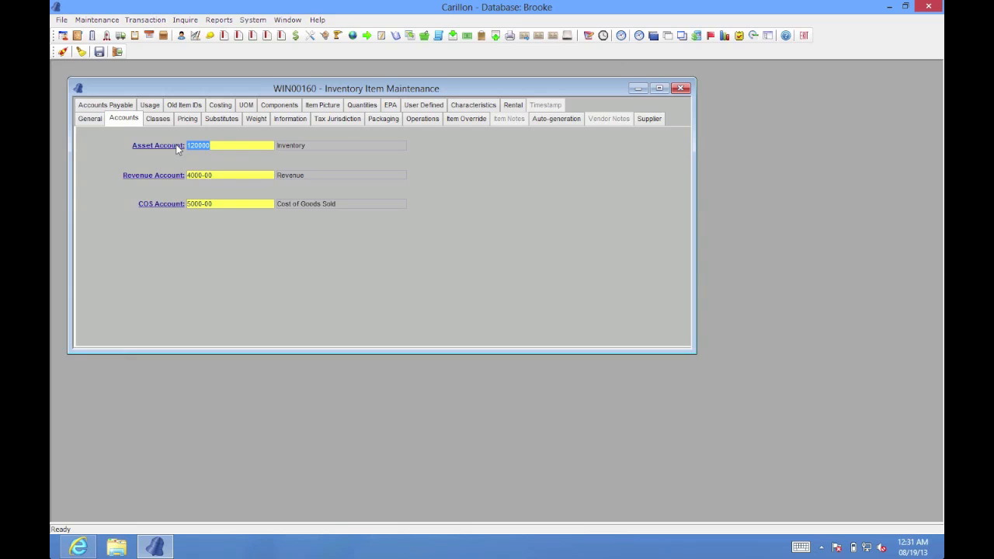
pyautogui.click(152, 120)
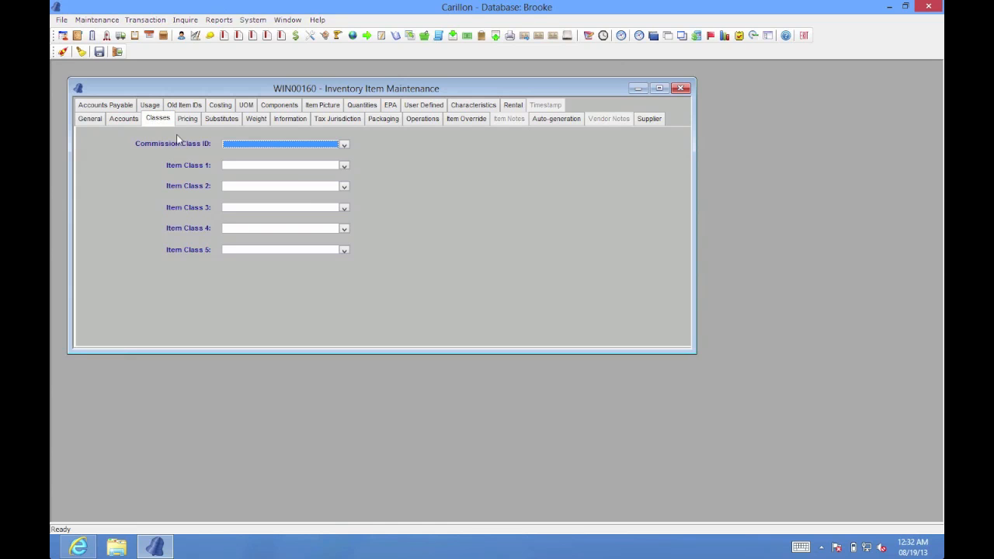
pyautogui.click(241, 146)
pyautogui.click(241, 146)
# Step: Examine the item's pricing, substitutes, weight, general information and tax jurisdiction settings
pyautogui.click(190, 118)
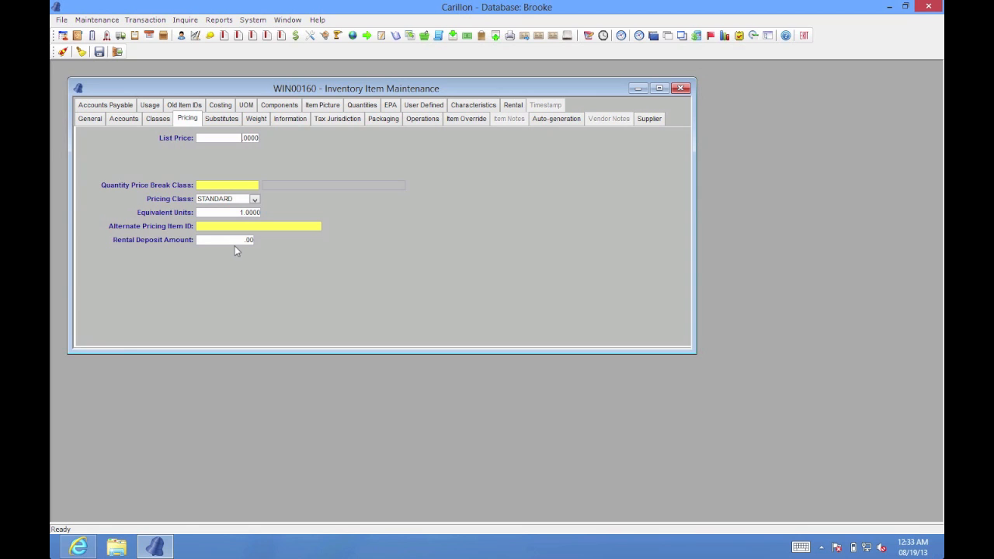
pyautogui.click(222, 118)
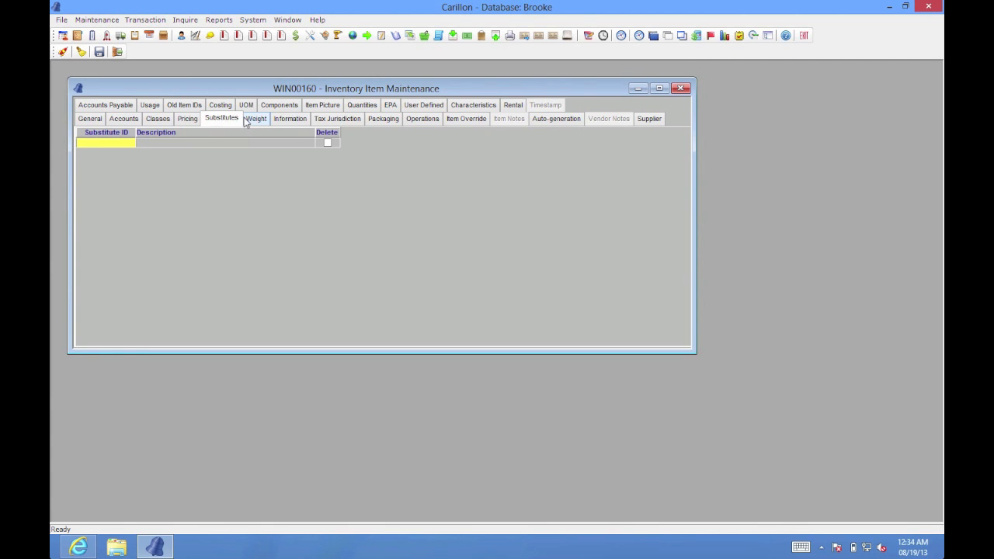
pyautogui.click(256, 120)
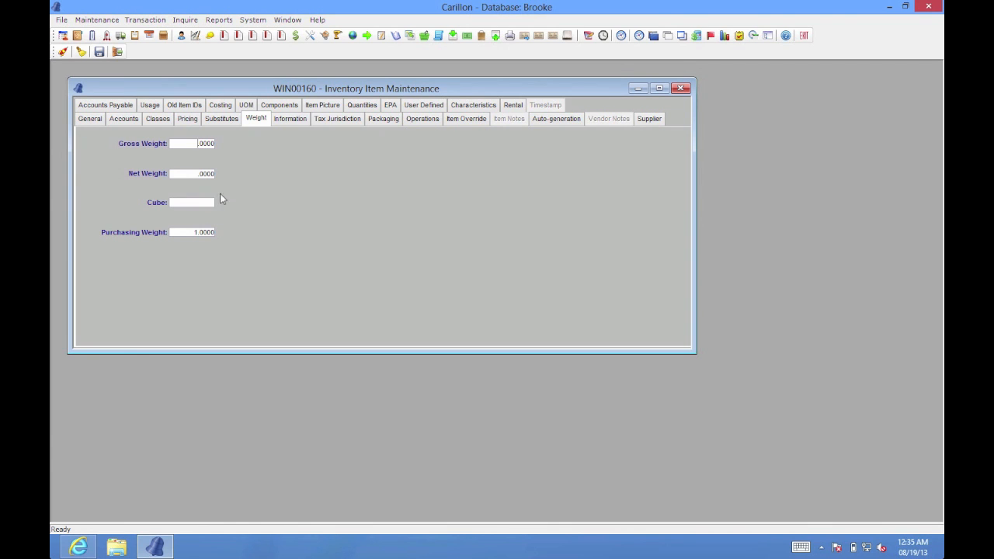
pyautogui.click(287, 121)
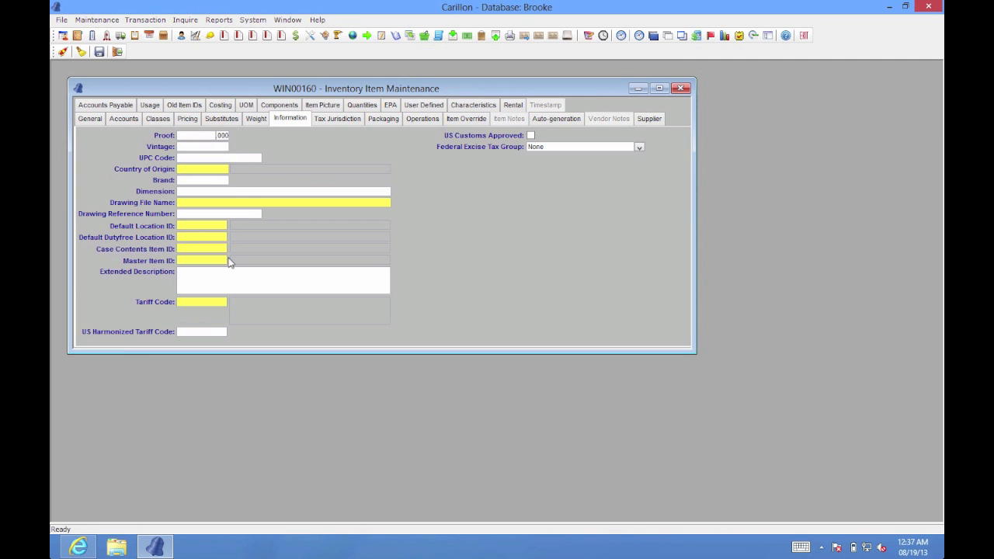
pyautogui.click(332, 119)
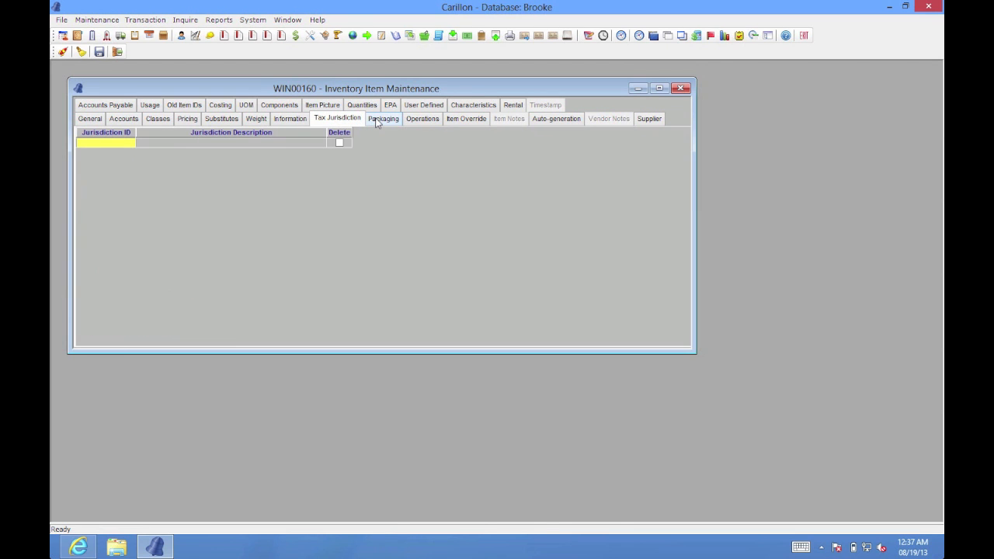
# Step: Toggle Print Barcodes When Unpacking in the item's packaging settings
pyautogui.click(378, 121)
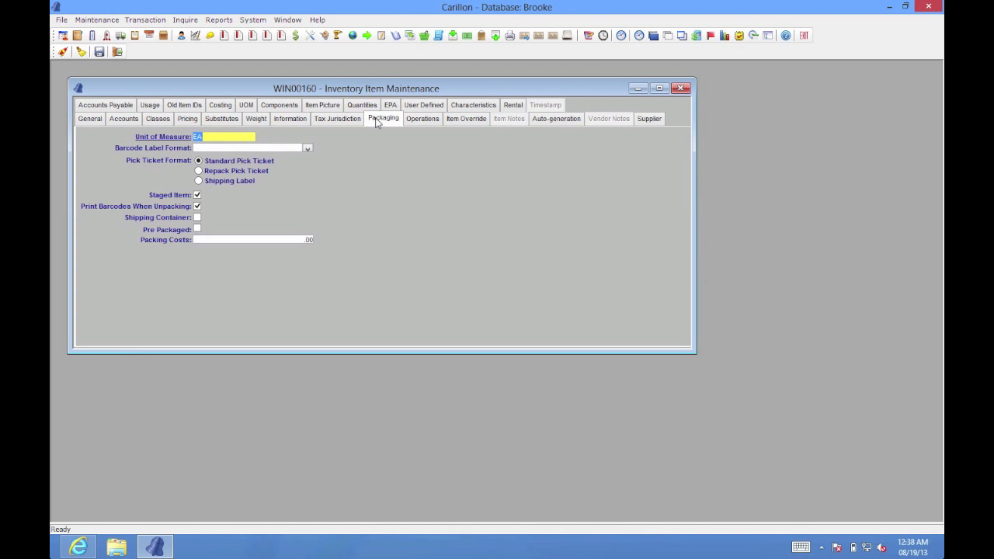
pyautogui.click(198, 206)
# Step: Examine the item's operations, invoice and pick ticket overrides, auto-generation, finance charge and supplier settings
pyautogui.click(426, 122)
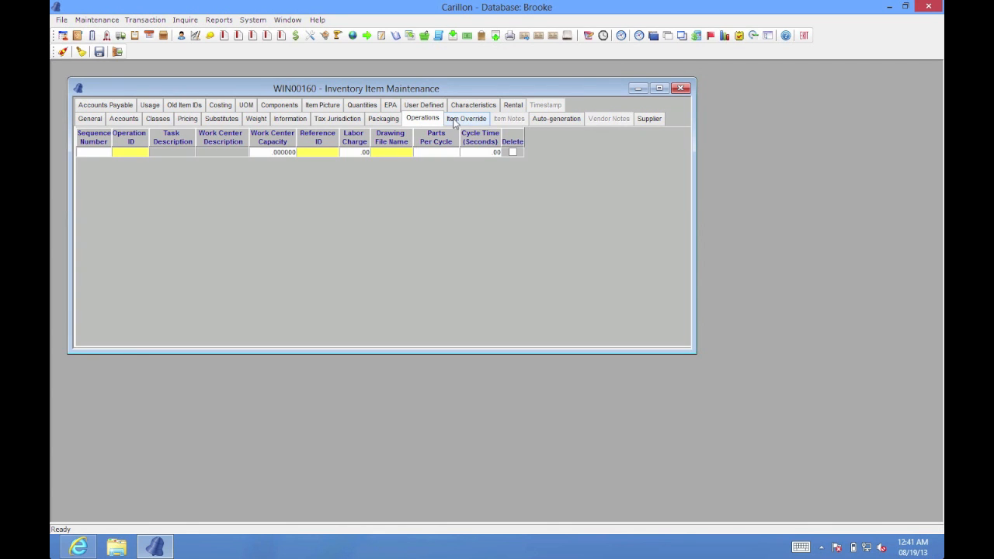
pyautogui.click(455, 121)
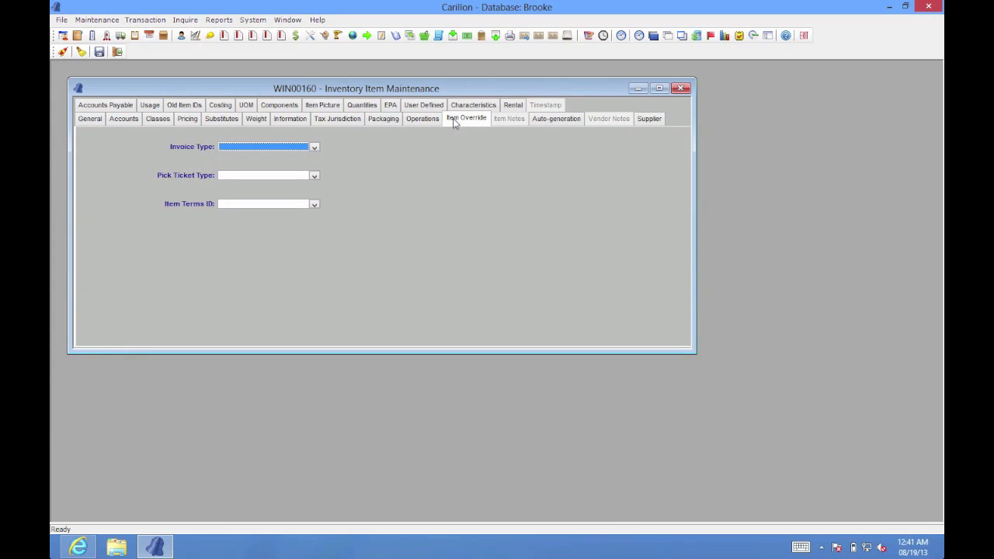
pyautogui.click(542, 121)
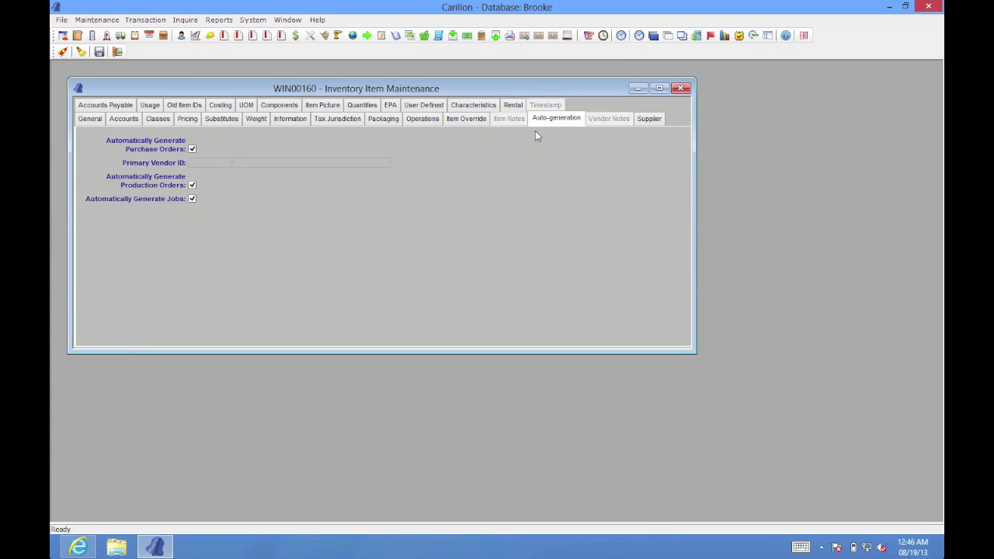
pyautogui.click(644, 121)
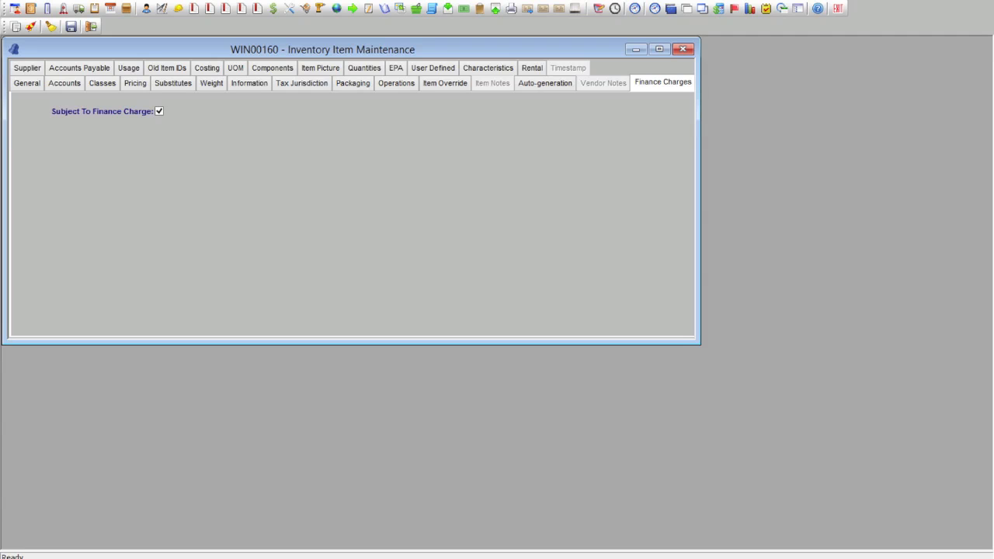
pyautogui.click(643, 124)
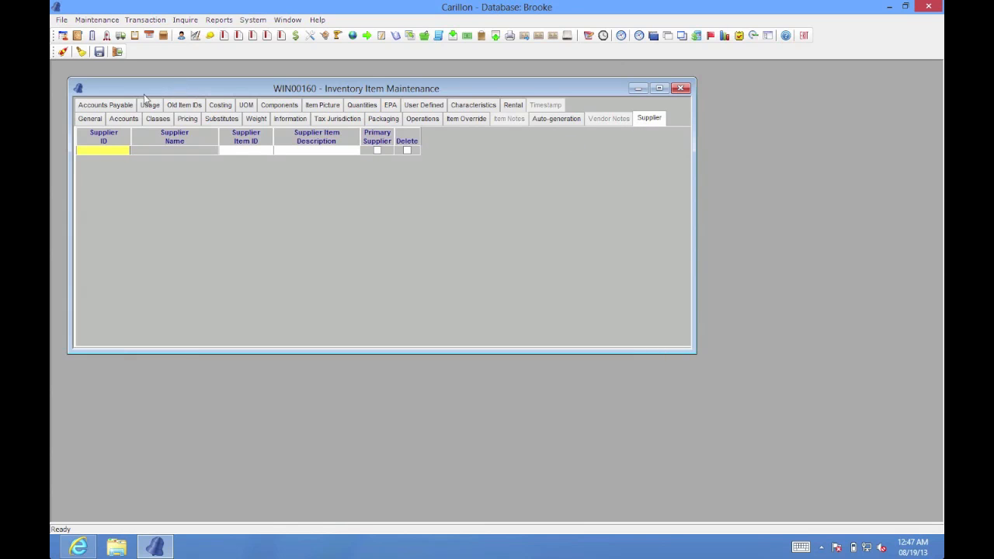
# Step: Examine the item's accounts payable discount, usage chart, old item IDs, costing, unit-of-measure conversions and assembly components
pyautogui.click(122, 106)
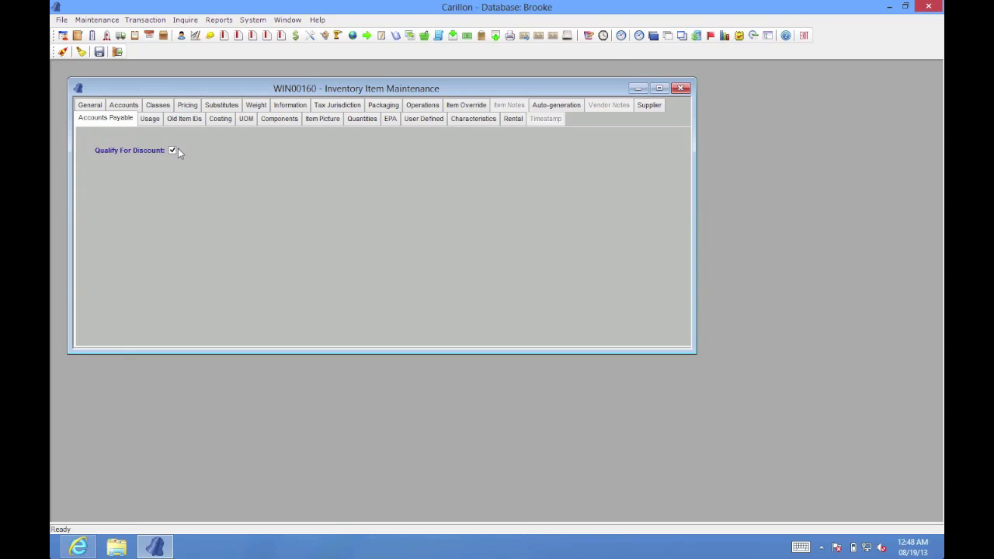
pyautogui.click(150, 119)
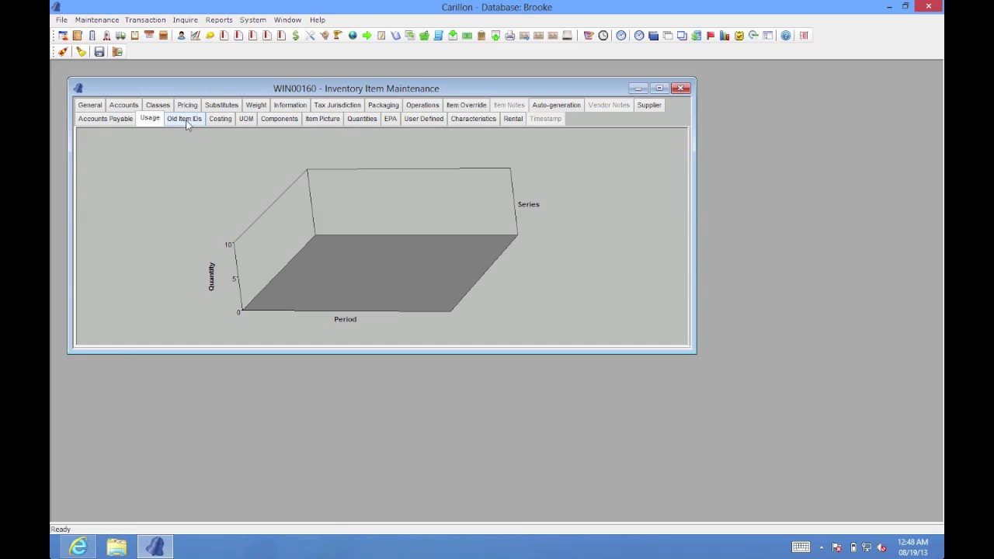
pyautogui.click(187, 123)
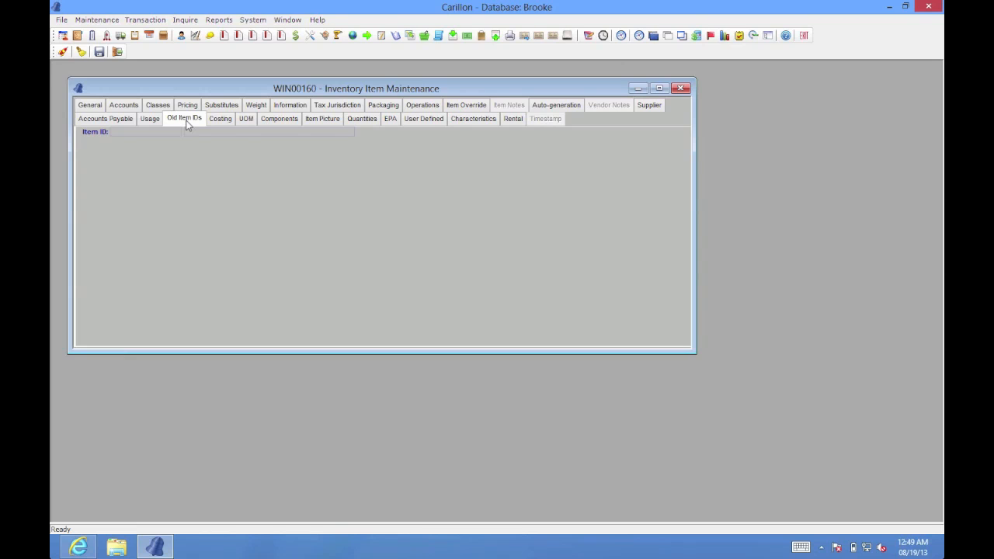
pyautogui.click(220, 119)
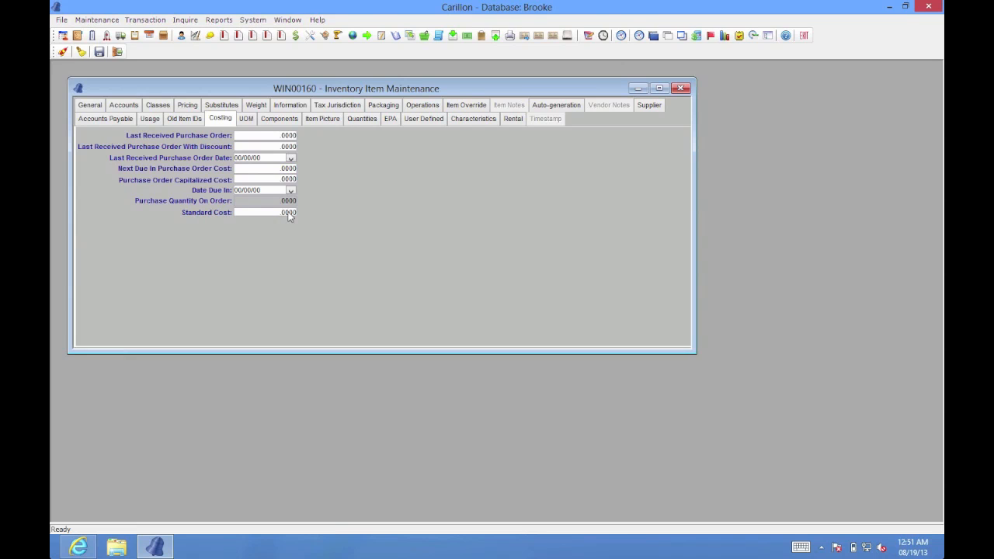
pyautogui.click(246, 119)
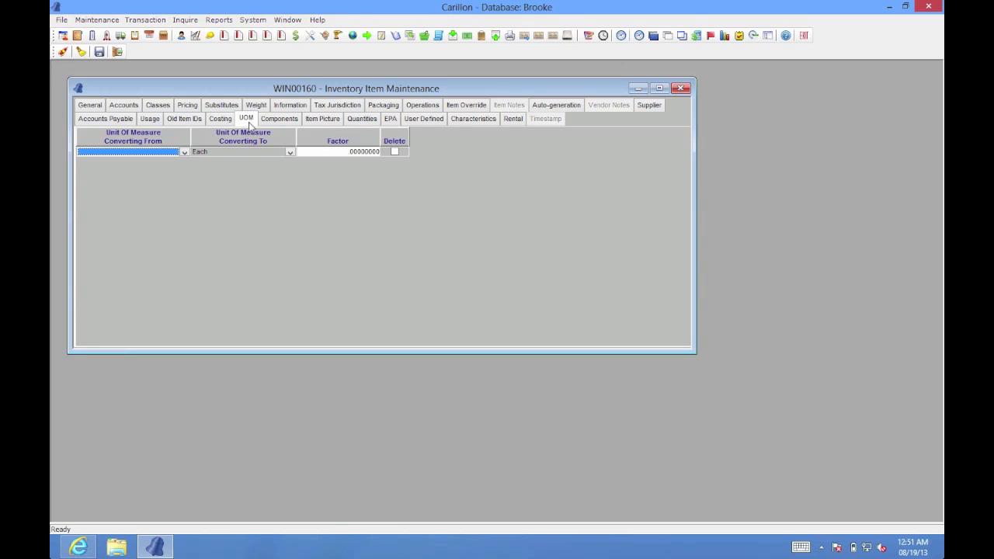
pyautogui.click(276, 120)
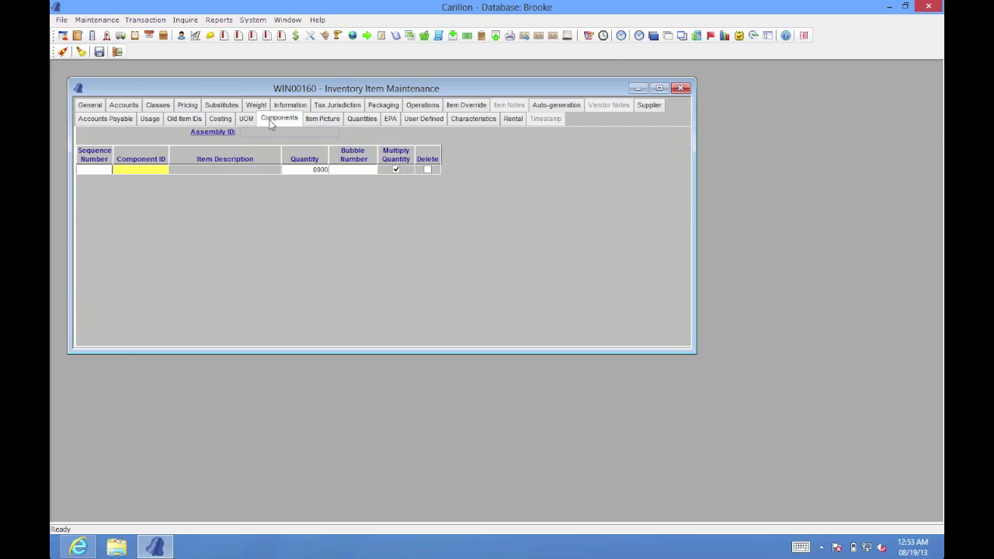
# Step: Examine the item's picture, stock quantities, EPA number, user-defined fields, characteristics and rental details
pyautogui.click(312, 121)
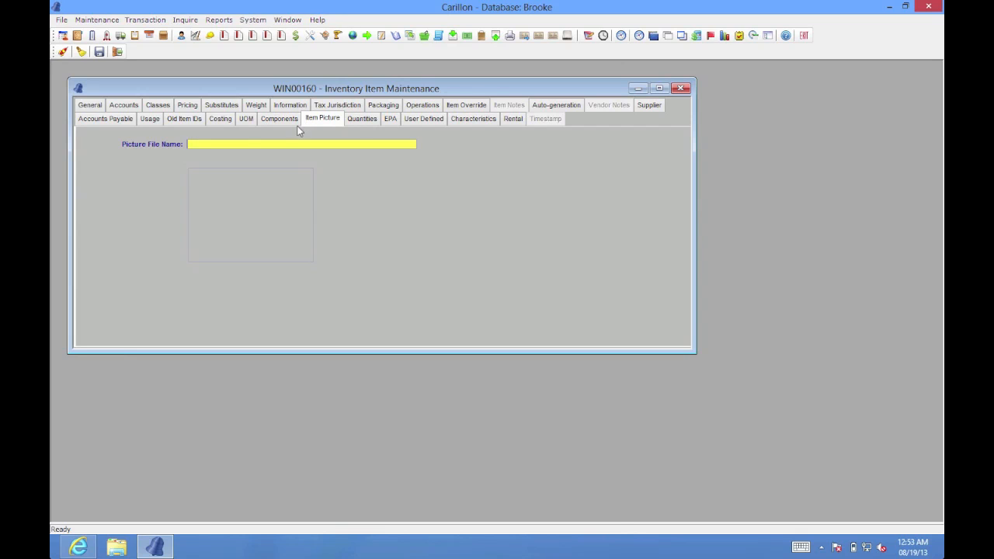
pyautogui.click(370, 125)
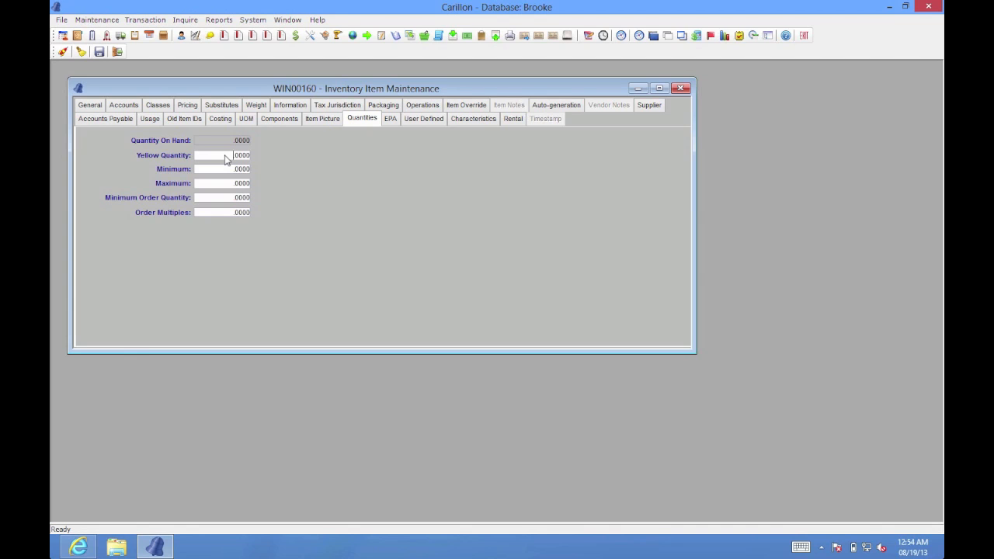
pyautogui.click(391, 121)
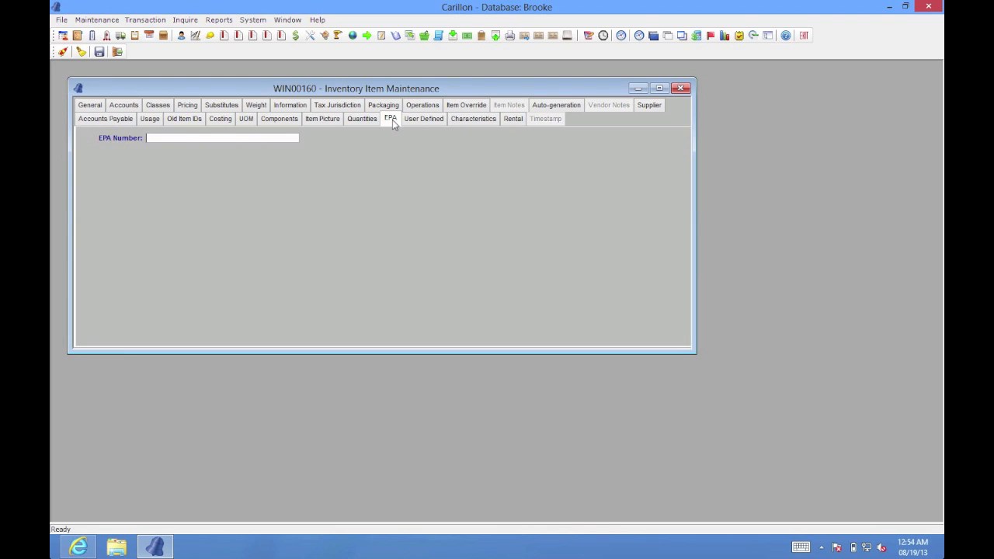
pyautogui.click(407, 119)
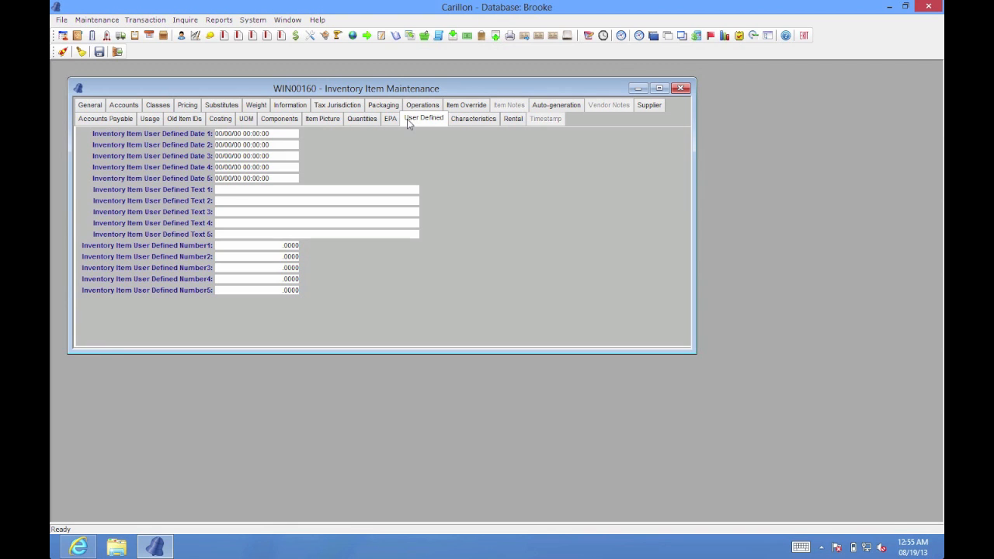
pyautogui.click(455, 123)
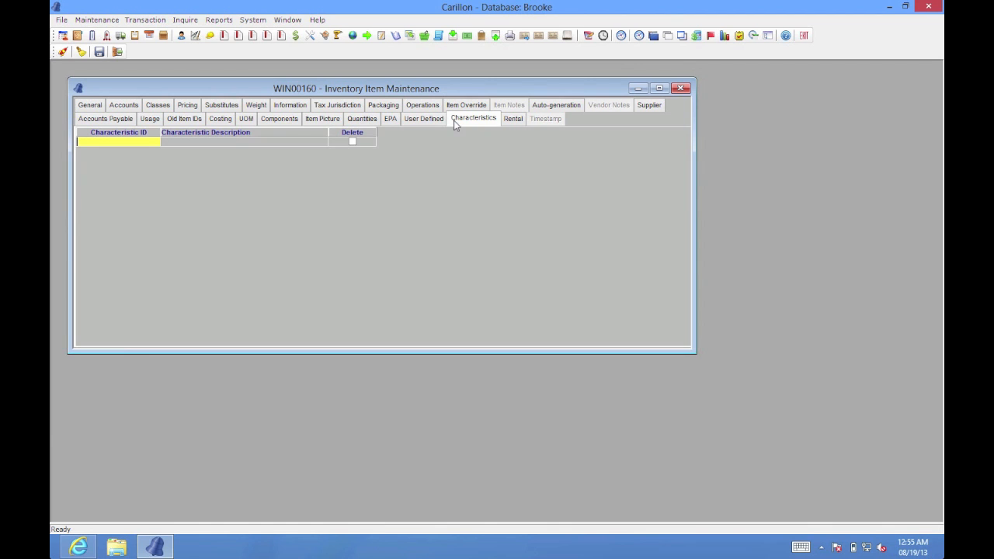
pyautogui.click(511, 119)
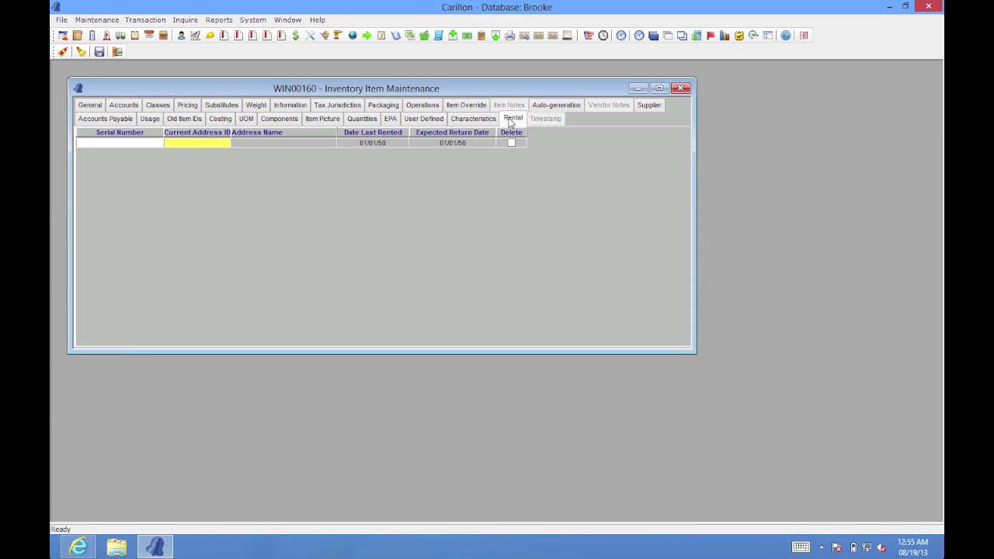
# Step: Close the Inventory Item Maintenance window
pyautogui.click(680, 88)
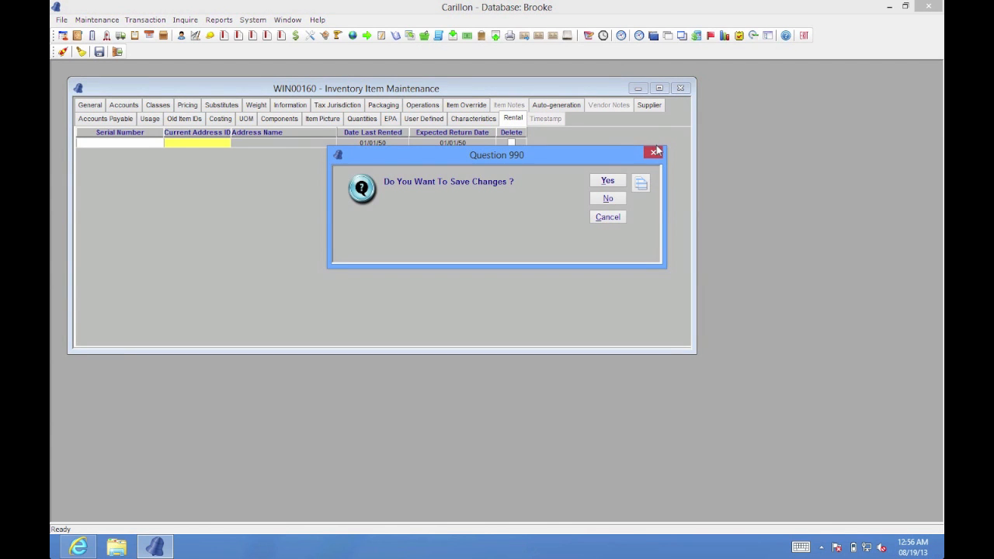